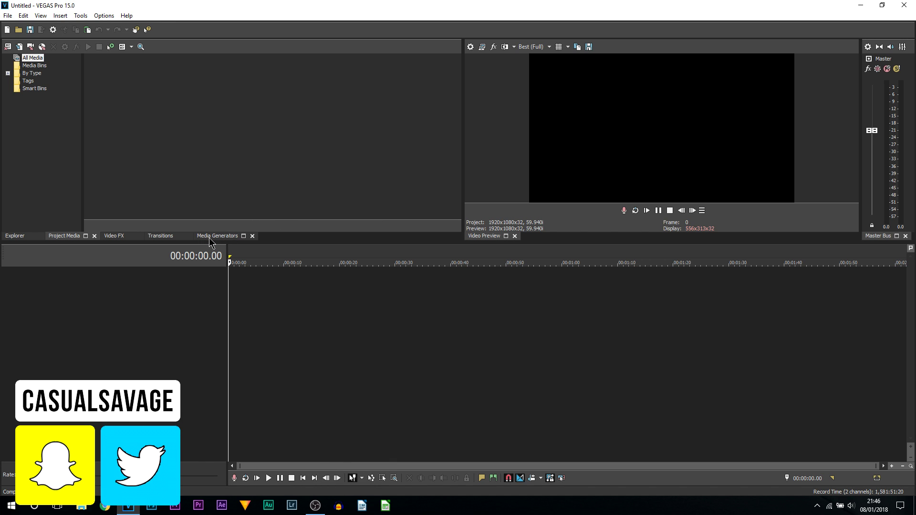
Add a (Legacy) Text Default Text event to the timeline from Media Generators.
{"action": "left_click", "coordinate": [205, 237]}
{"action": "scroll", "coordinate": [71, 177], "scroll_direction": "down", "scroll_amount": 20}
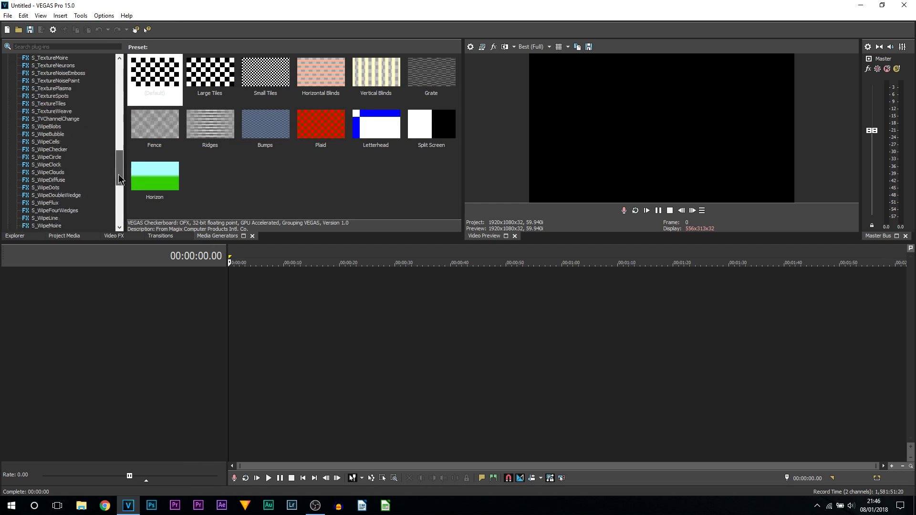
{"action": "left_click", "coordinate": [48, 157]}
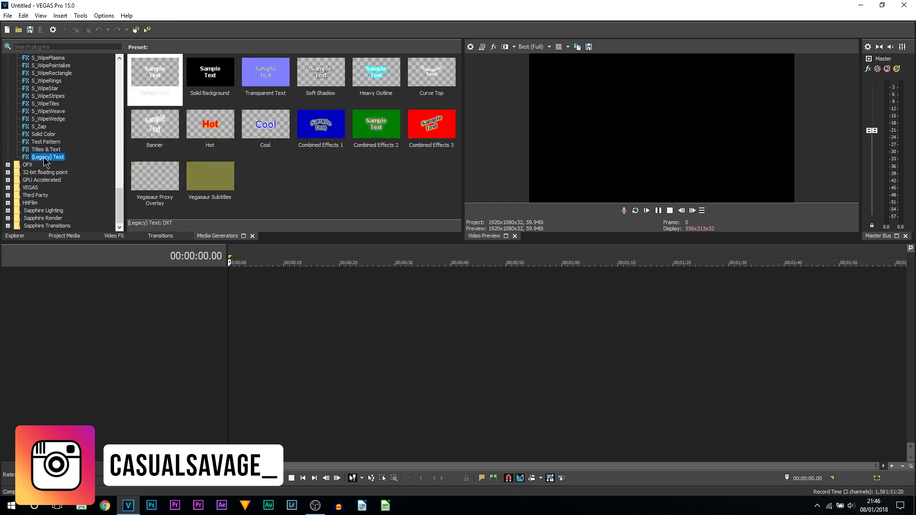
{"action": "left_click_drag", "start_coordinate": [163, 79], "coordinate": [163, 80]}
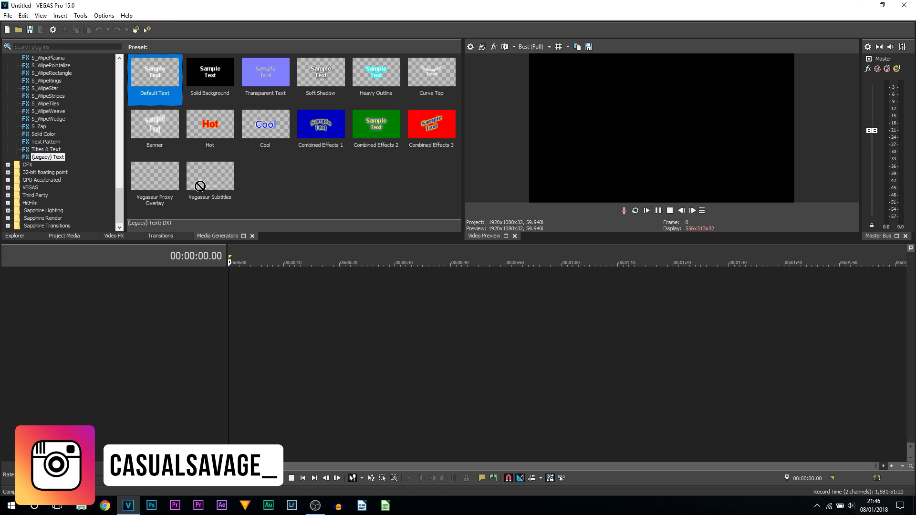
{"action": "left_click_drag", "start_coordinate": [200, 186], "coordinate": [230, 294]}
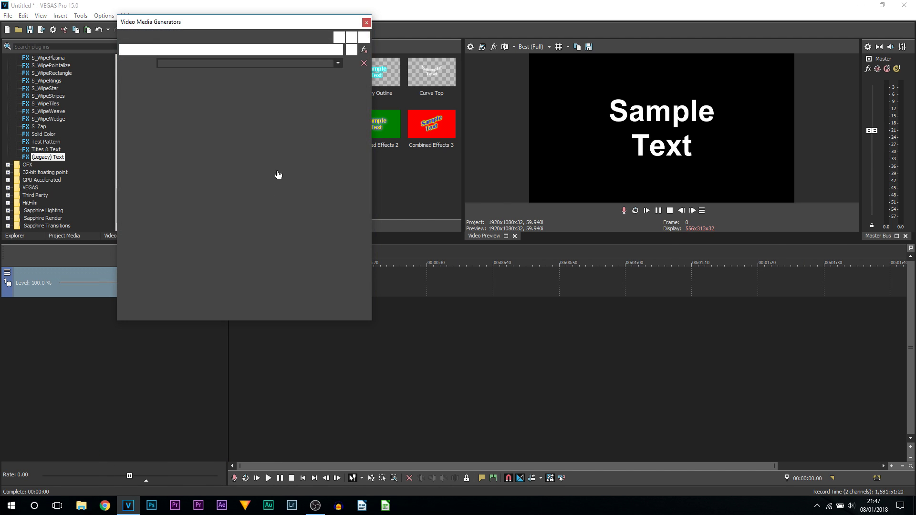
Type the title text 'CasualSavage'.
{"action": "key", "text": "Caps_Lock"}
{"action": "type", "text": "C"}
{"action": "key", "text": "Caps_Lock"}
{"action": "type", "text": "asua"}
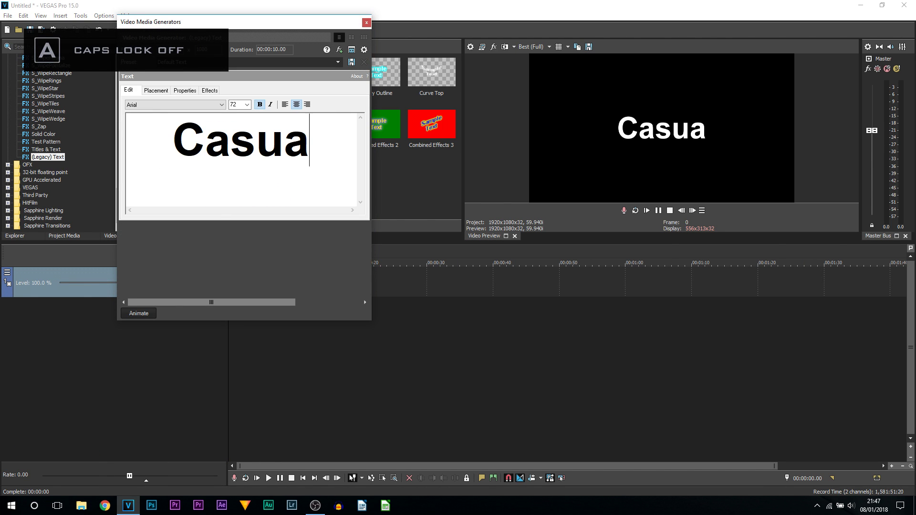
{"action": "type", "text": "lc"}
{"action": "key", "text": "BackSpace"}
{"action": "key", "text": "Caps_Lock"}
{"action": "type", "text": "S"}
{"action": "key", "text": "Caps_Lock"}
{"action": "type", "text": "avage"}
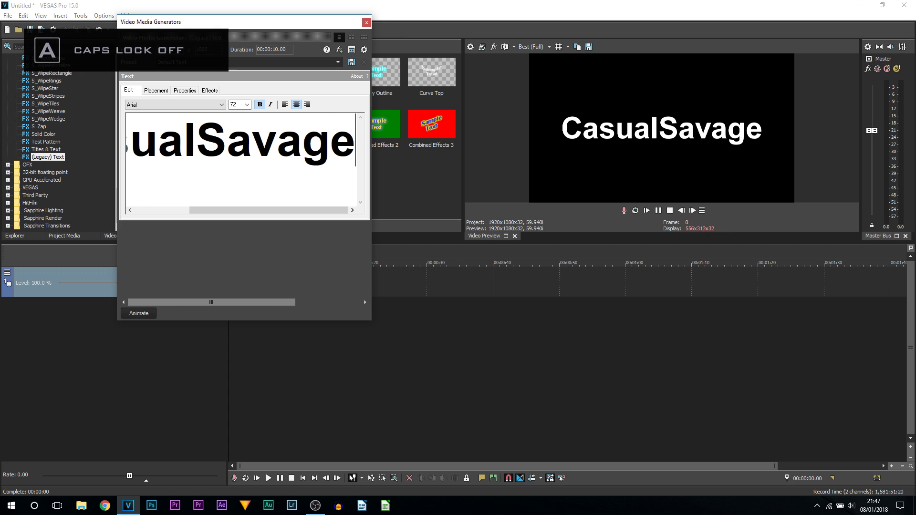
Set the title font to BigNoodleTitling at size 35 and close the text generator.
{"action": "key", "text": "ctrl+a"}
{"action": "left_click", "coordinate": [236, 105]}
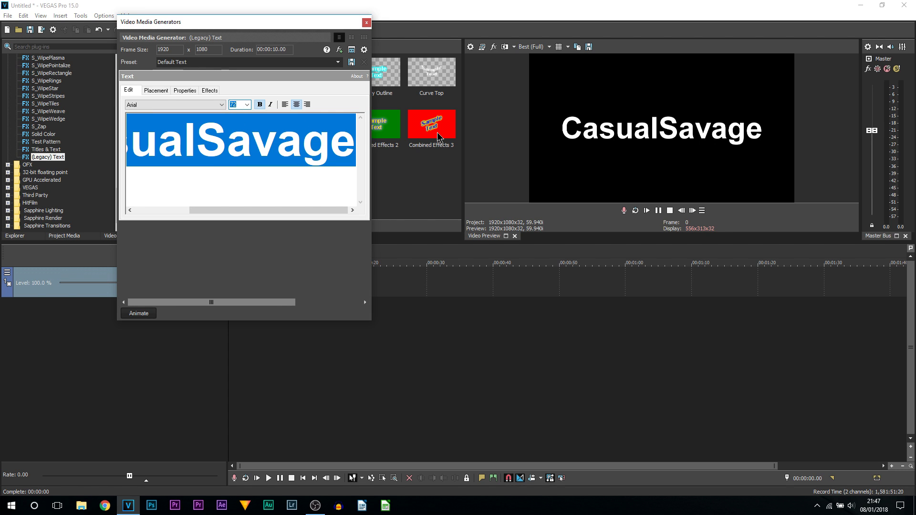
{"action": "type", "text": "35"}
{"action": "key", "text": "Return"}
{"action": "left_click", "coordinate": [210, 104]}
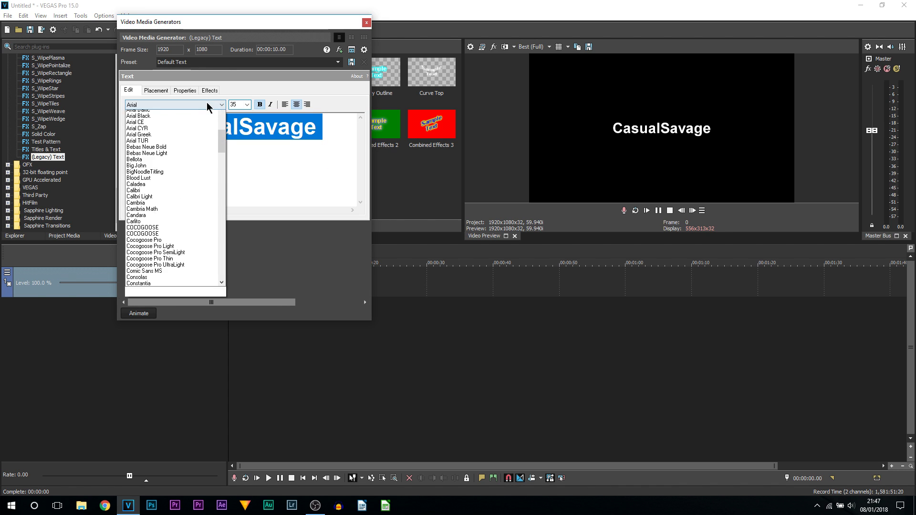
{"action": "left_click", "coordinate": [191, 125]}
{"action": "left_click", "coordinate": [304, 171]}
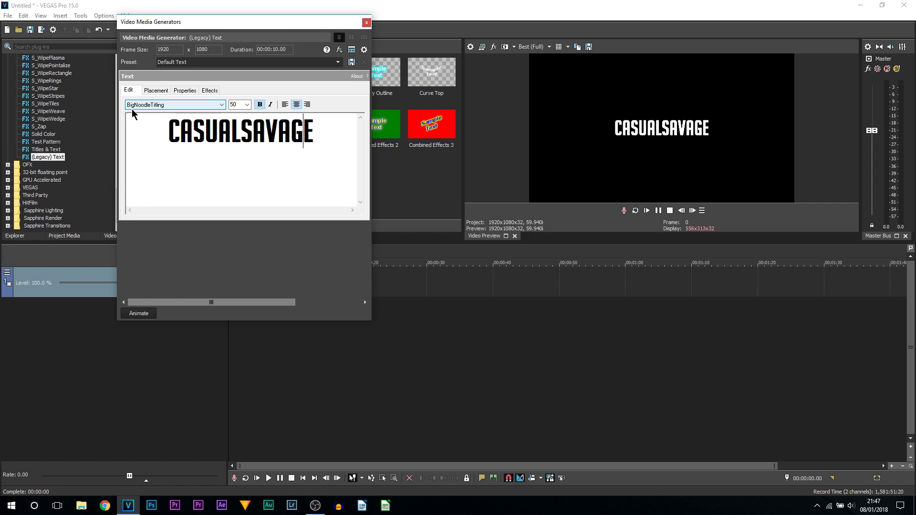
{"action": "left_click", "coordinate": [366, 23]}
Trim the text event so it ends at 00:00:03.00.
{"action": "scroll", "coordinate": [320, 315], "scroll_direction": "up", "scroll_amount": 2}
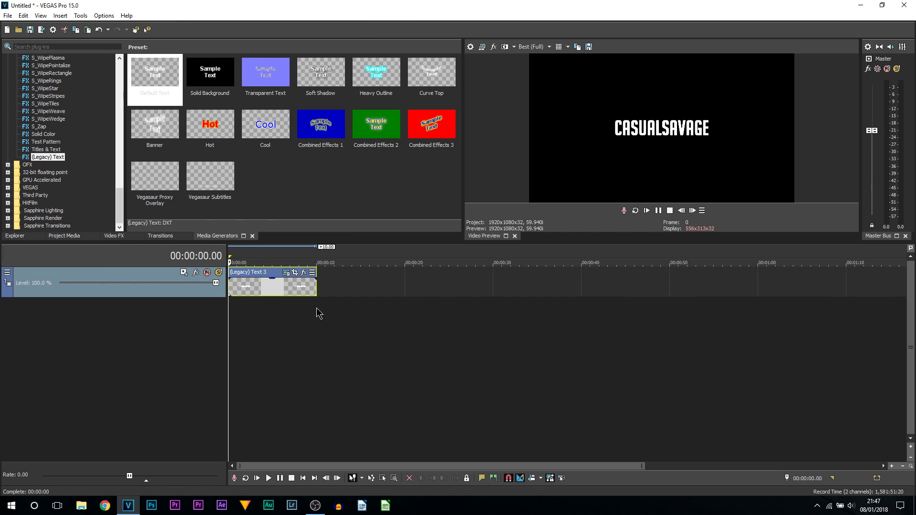
{"action": "scroll", "coordinate": [320, 312], "scroll_direction": "up", "scroll_amount": 4}
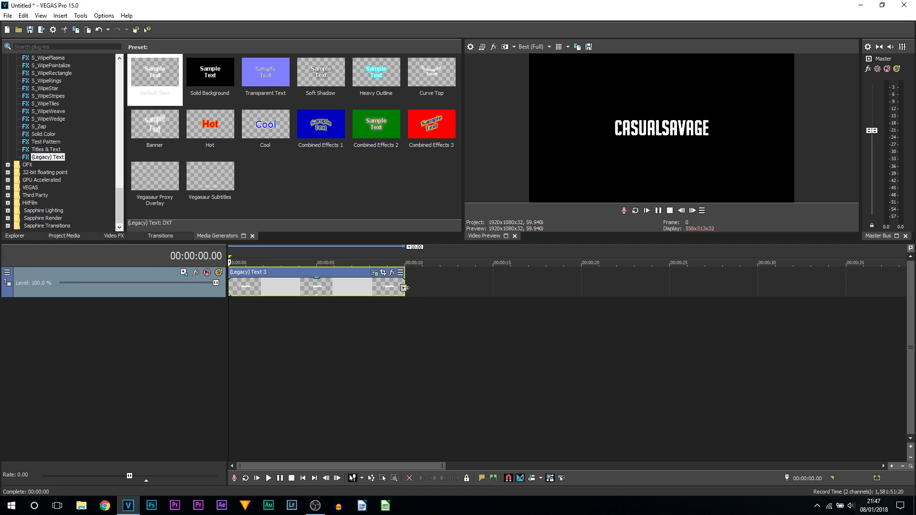
{"action": "left_click", "coordinate": [287, 287]}
{"action": "left_click", "coordinate": [277, 288]}
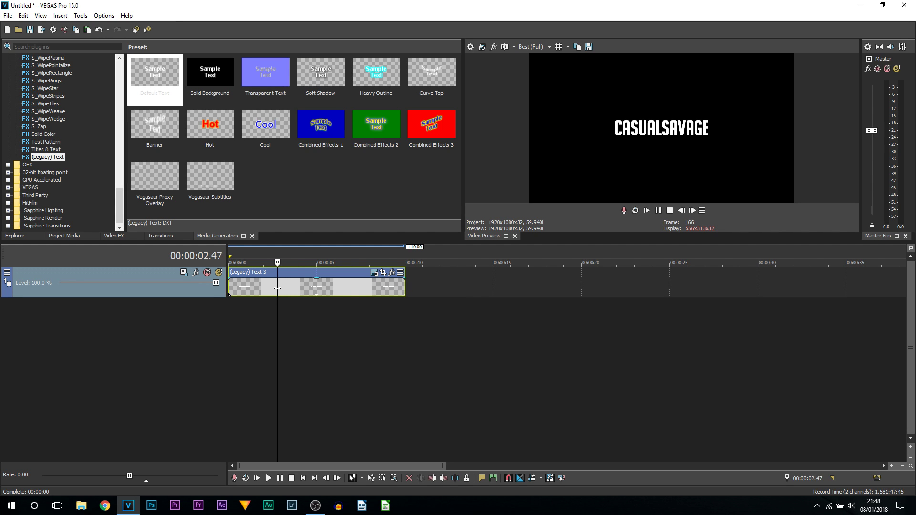
{"action": "left_click", "coordinate": [280, 288]}
{"action": "left_click", "coordinate": [281, 288]}
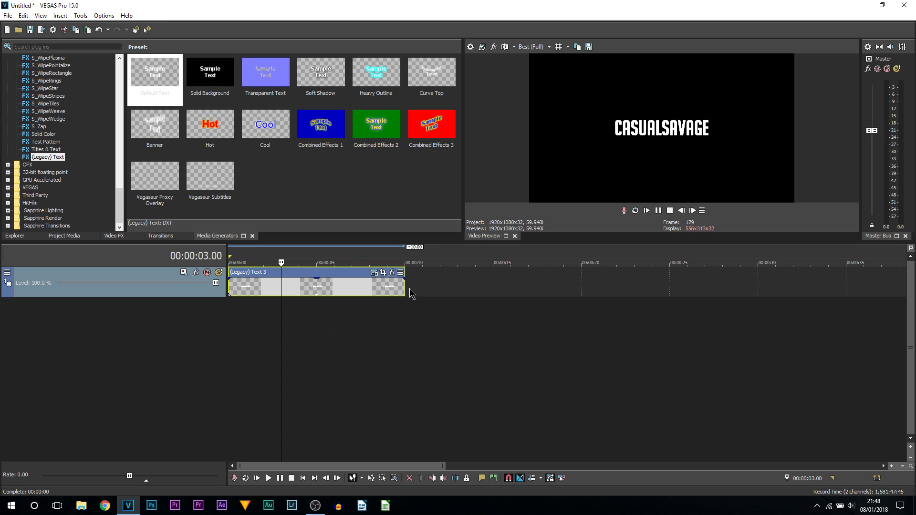
{"action": "left_click_drag", "start_coordinate": [403, 288], "coordinate": [280, 289]}
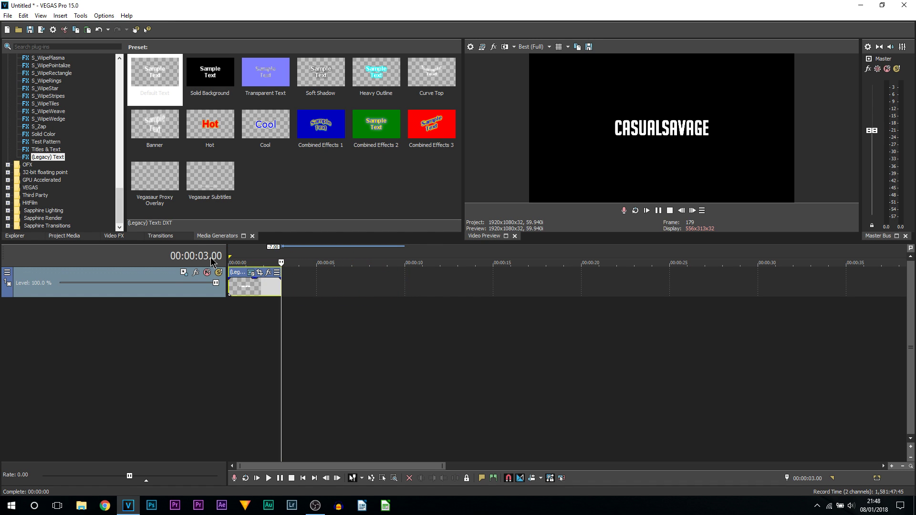
{"action": "left_click", "coordinate": [230, 290]}
Open the text event's Event Pan/Crop window.
{"action": "scroll", "coordinate": [285, 316], "scroll_direction": "up", "scroll_amount": 4}
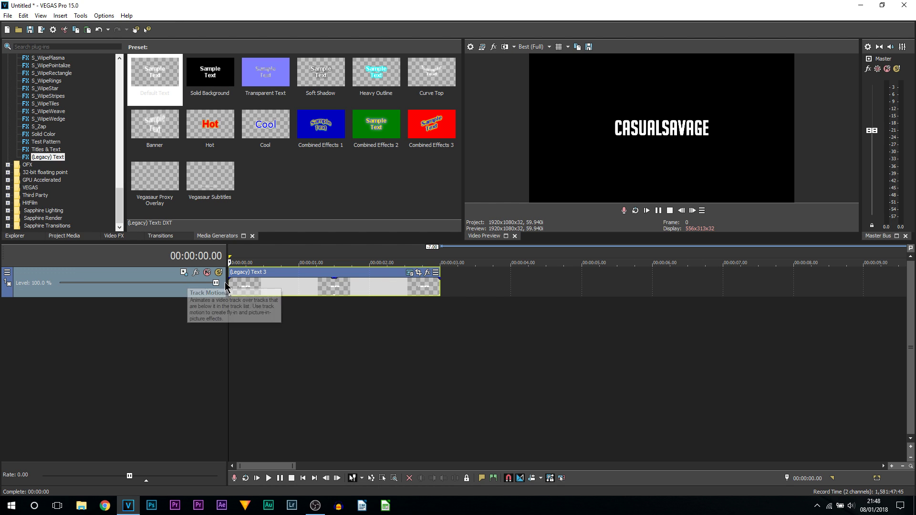
{"action": "scroll", "coordinate": [241, 298], "scroll_direction": "down", "scroll_amount": 4}
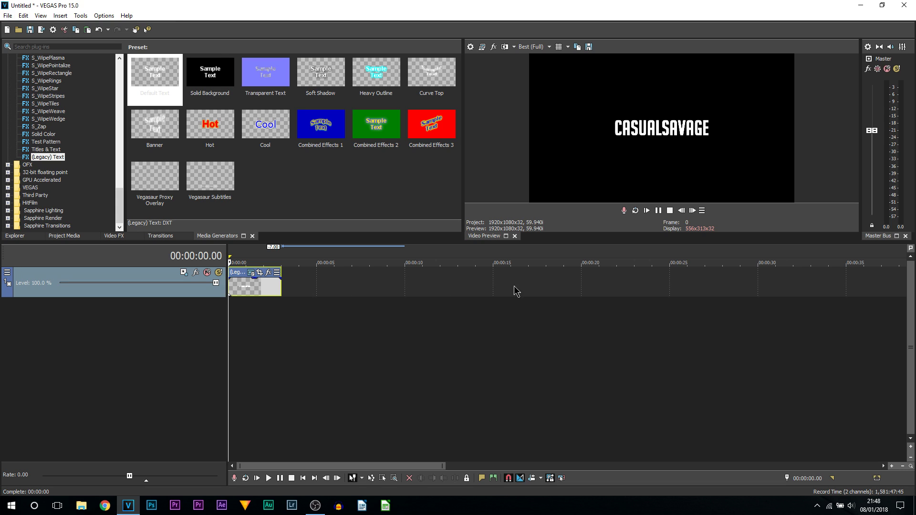
{"action": "scroll", "coordinate": [429, 314], "scroll_direction": "up", "scroll_amount": 3}
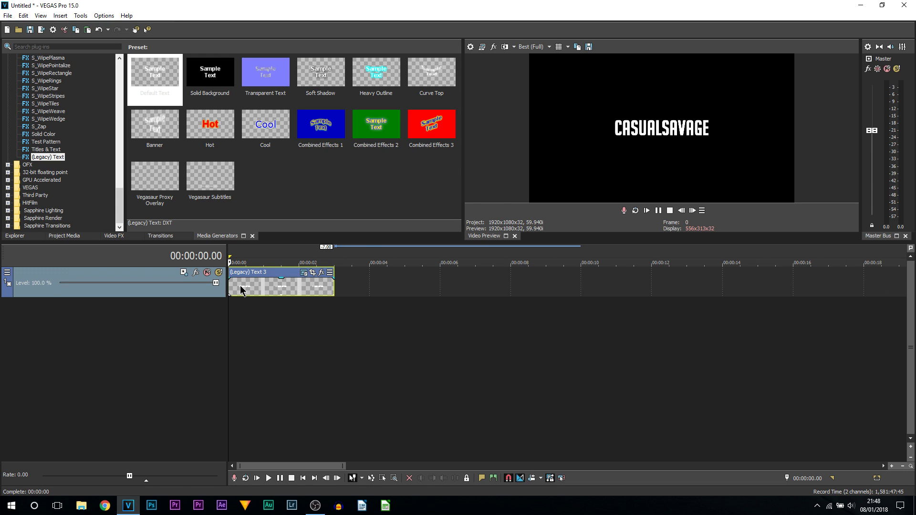
{"action": "scroll", "coordinate": [278, 297], "scroll_direction": "up", "scroll_amount": 2}
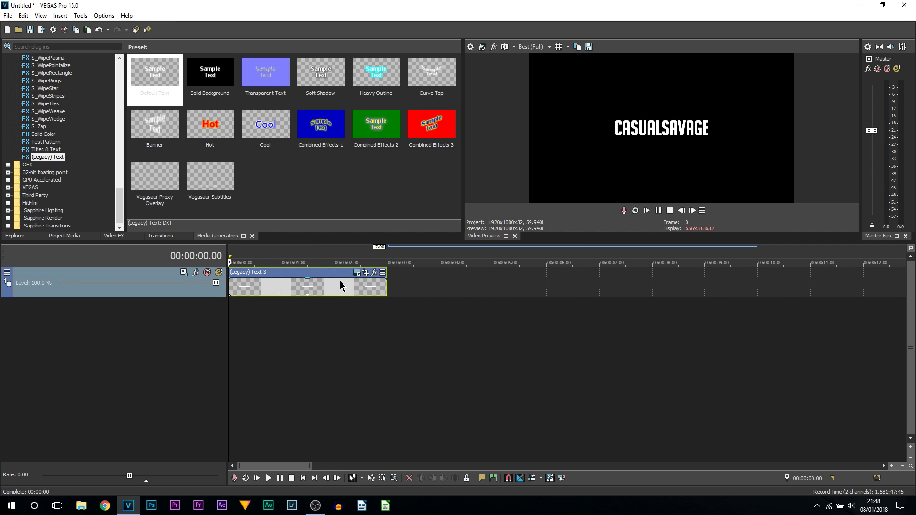
{"action": "left_click", "coordinate": [367, 276]}
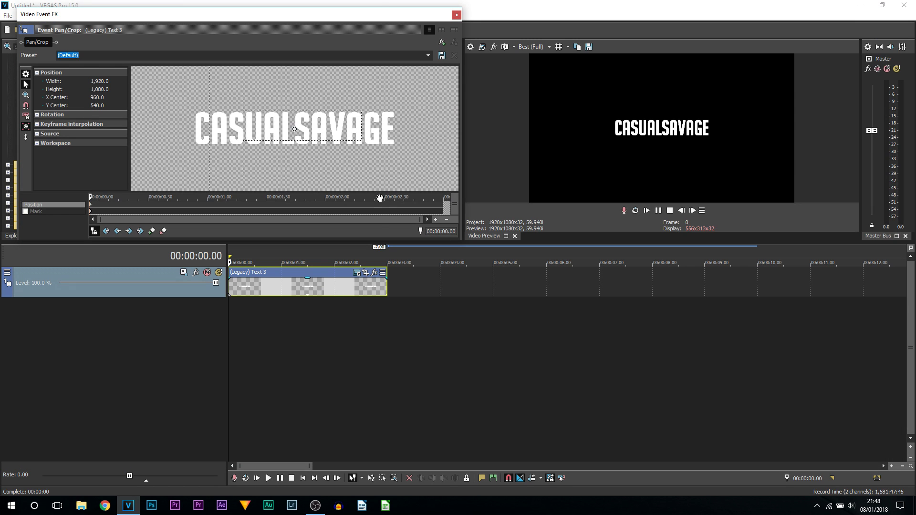
Lock the aspect ratio and enlarge the Pan/Crop frame to 15,360×8,640, shrinking the title.
{"action": "scroll", "coordinate": [304, 139], "scroll_direction": "down", "scroll_amount": 5}
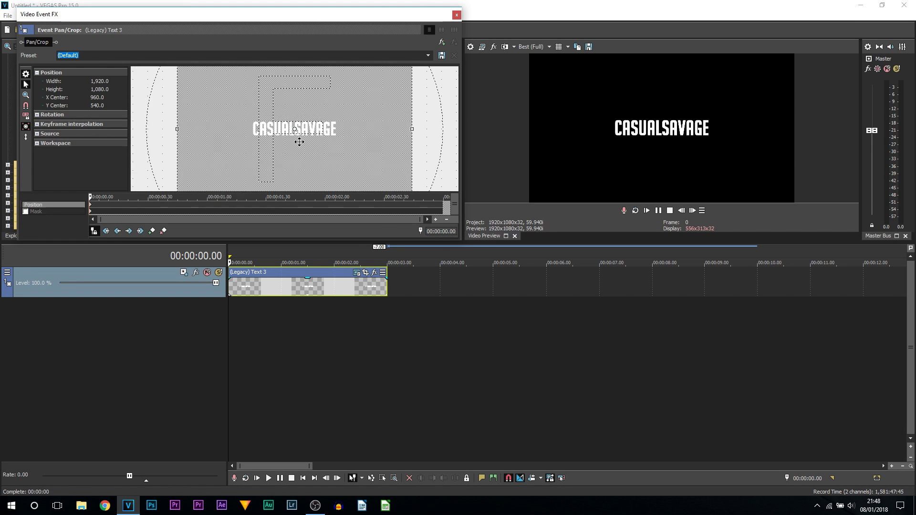
{"action": "left_click", "coordinate": [26, 117]}
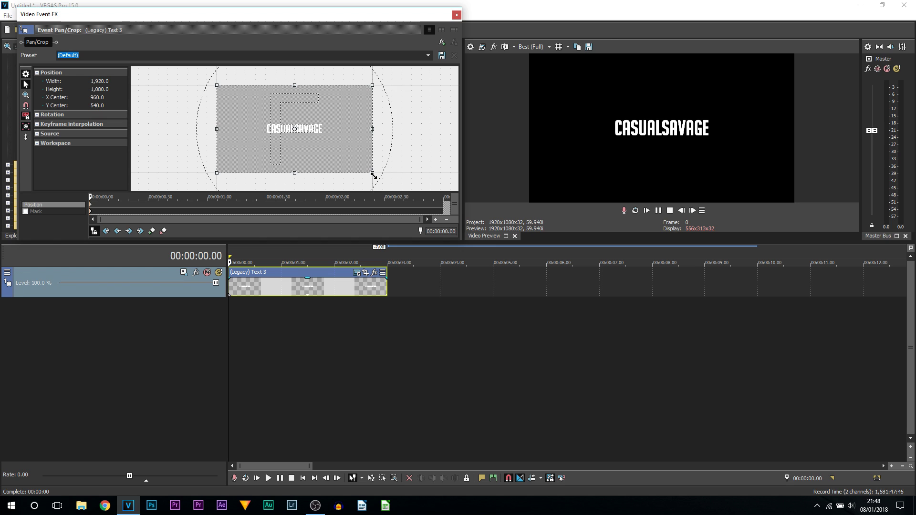
{"action": "scroll", "coordinate": [374, 175], "scroll_direction": "down", "scroll_amount": 4}
{"action": "scroll", "coordinate": [325, 153], "scroll_direction": "down", "scroll_amount": 2}
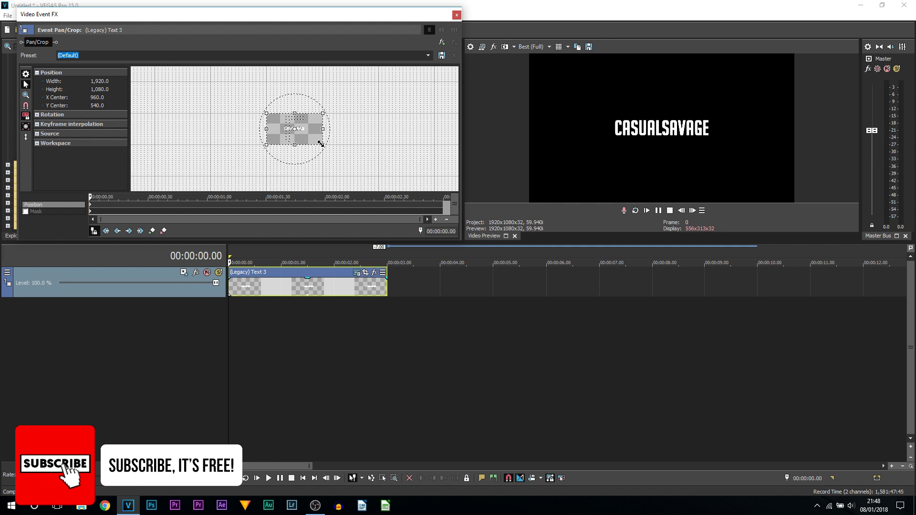
{"action": "left_click_drag", "start_coordinate": [320, 144], "coordinate": [530, 260]}
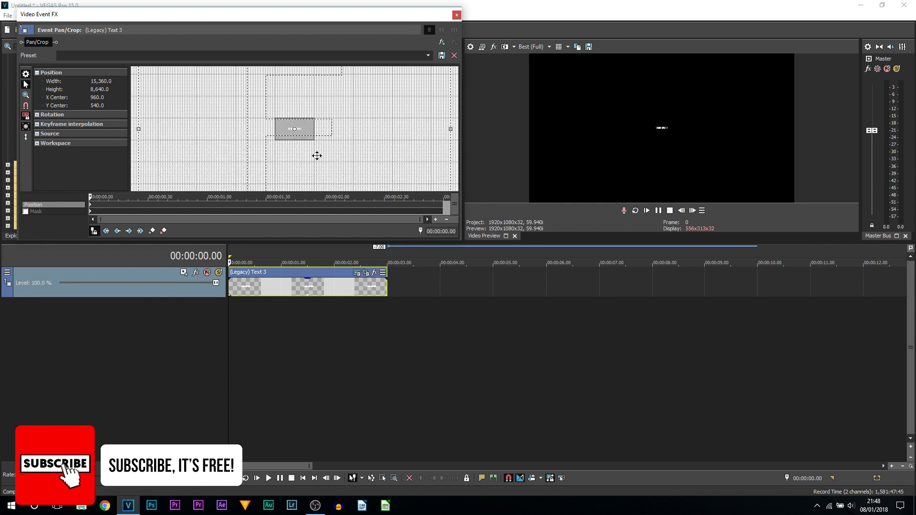
{"action": "scroll", "coordinate": [316, 155], "scroll_direction": "down", "scroll_amount": 3}
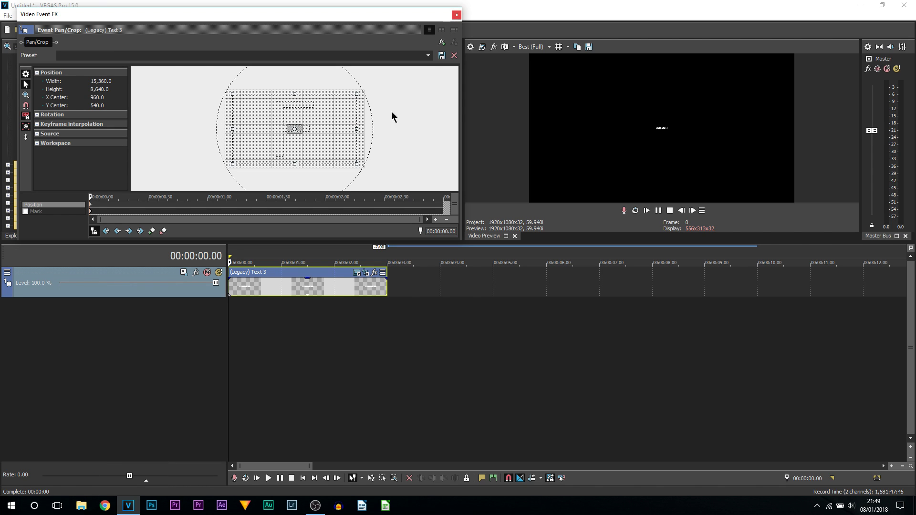
{"action": "scroll", "coordinate": [97, 210], "scroll_direction": "up", "scroll_amount": 3}
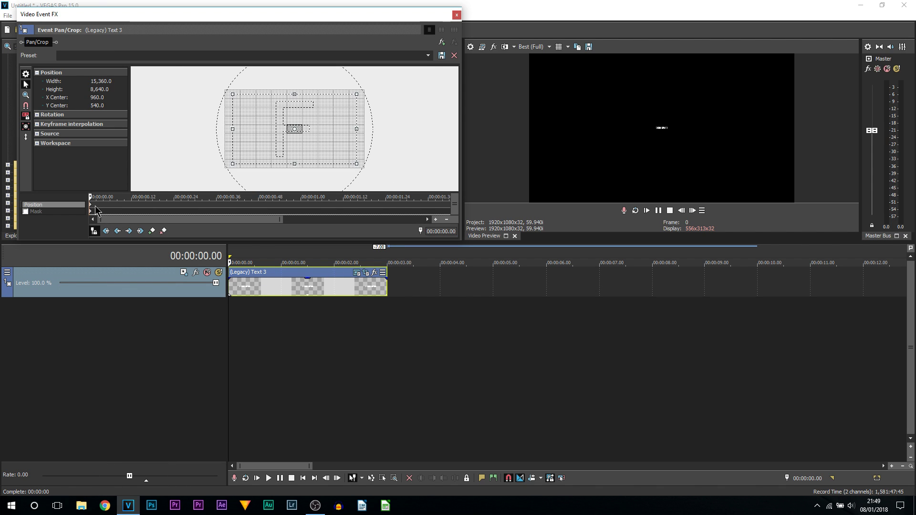
Restore the Pan/Crop frame to full size a few frames into the event.
{"action": "scroll", "coordinate": [97, 210], "scroll_direction": "up", "scroll_amount": 1}
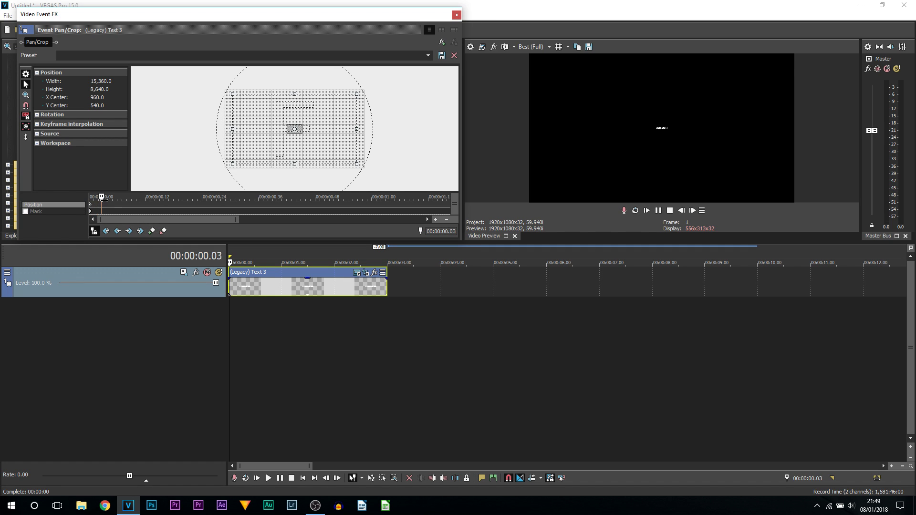
{"action": "mouse_move", "coordinate": [103, 199]}
{"action": "left_mouse_down"}
{"action": "mouse_move", "coordinate": [122, 198]}
{"action": "mouse_move", "coordinate": [112, 198]}
{"action": "left_mouse_up"}
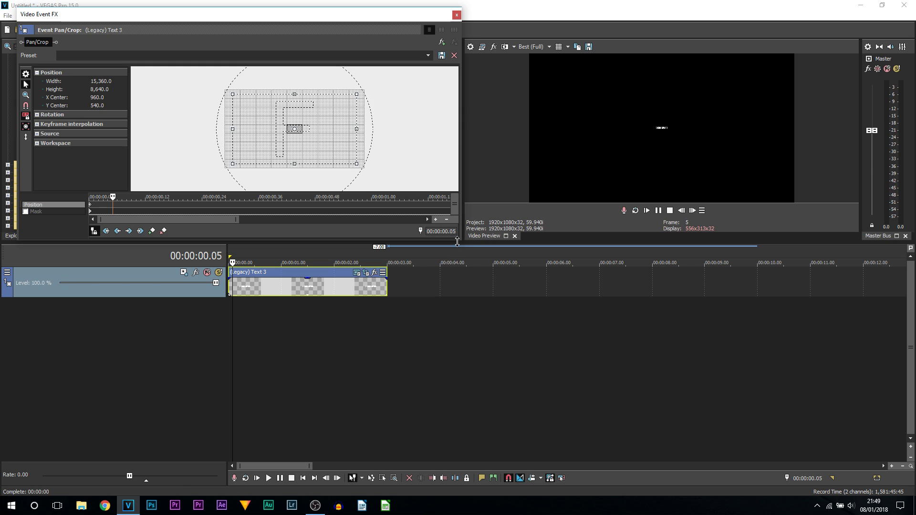
{"action": "right_click", "coordinate": [332, 146]}
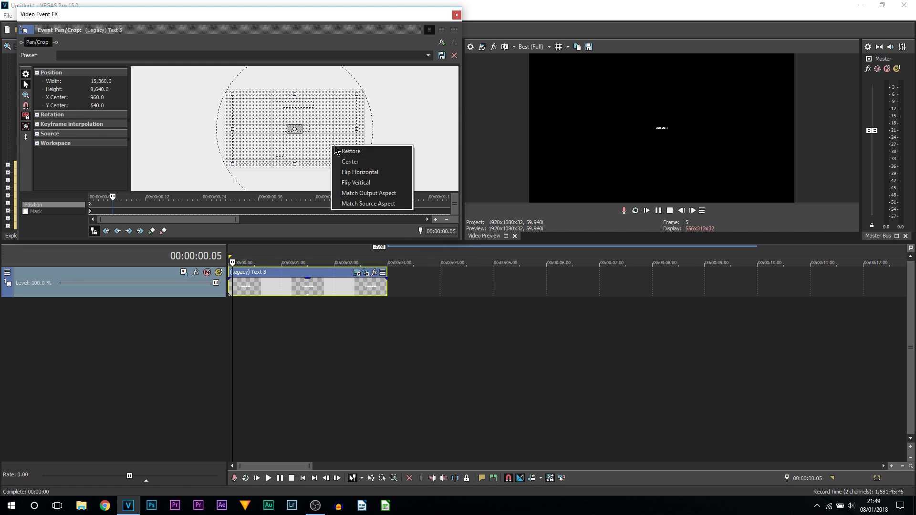
{"action": "left_click", "coordinate": [350, 151]}
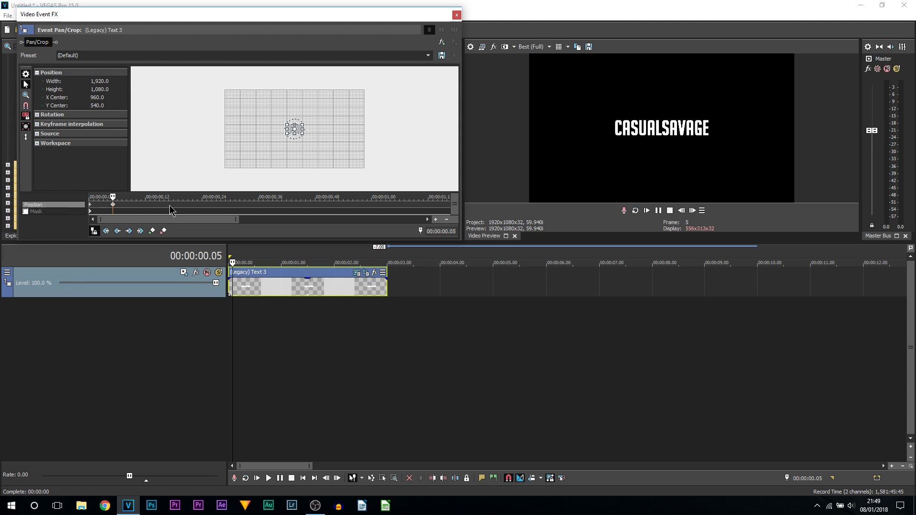
Add a keyframe at 2.55 s, enlarge the frame to 15,360×8,640 at 3 s, then close Pan/Crop.
{"action": "mouse_move", "coordinate": [170, 206]}
{"action": "left_mouse_down"}
{"action": "mouse_move", "coordinate": [247, 209]}
{"action": "mouse_move", "coordinate": [386, 287]}
{"action": "left_mouse_up"}
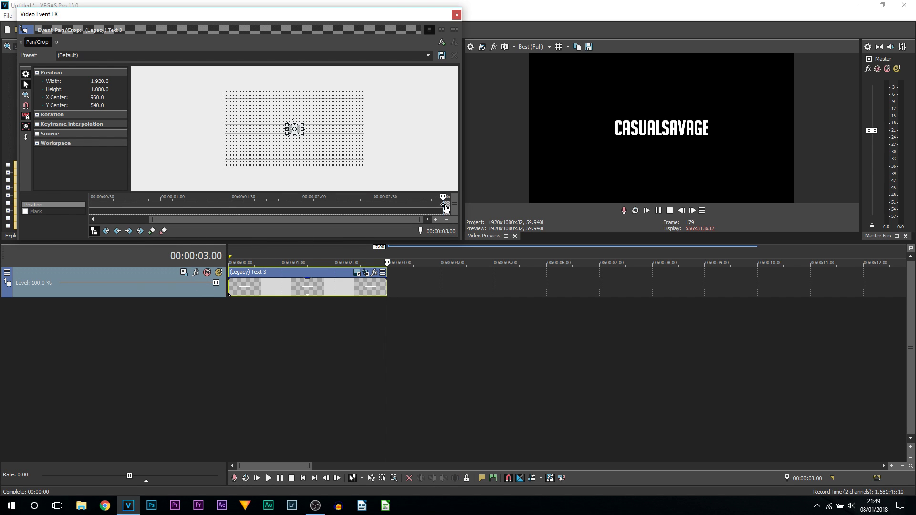
{"action": "scroll", "coordinate": [446, 207], "scroll_direction": "up", "scroll_amount": 3}
{"action": "left_click_drag", "start_coordinate": [431, 196], "coordinate": [418, 197]}
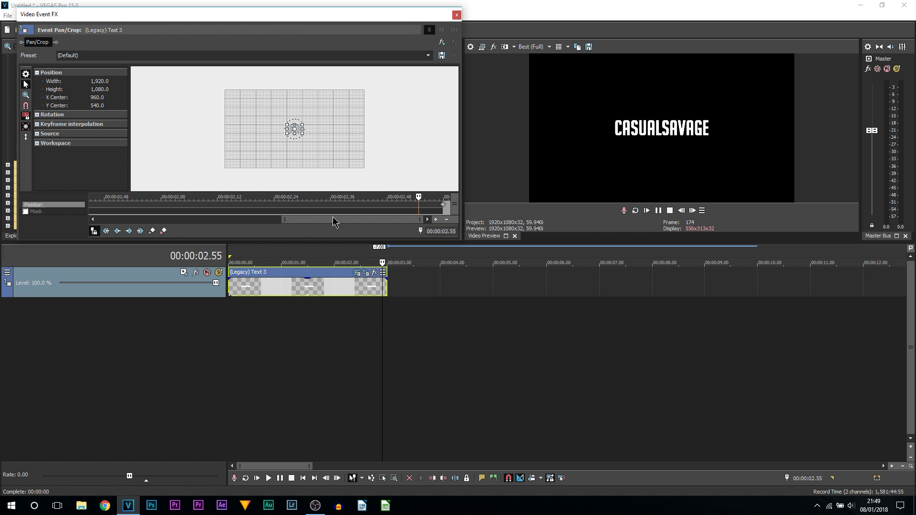
{"action": "left_click", "coordinate": [152, 231]}
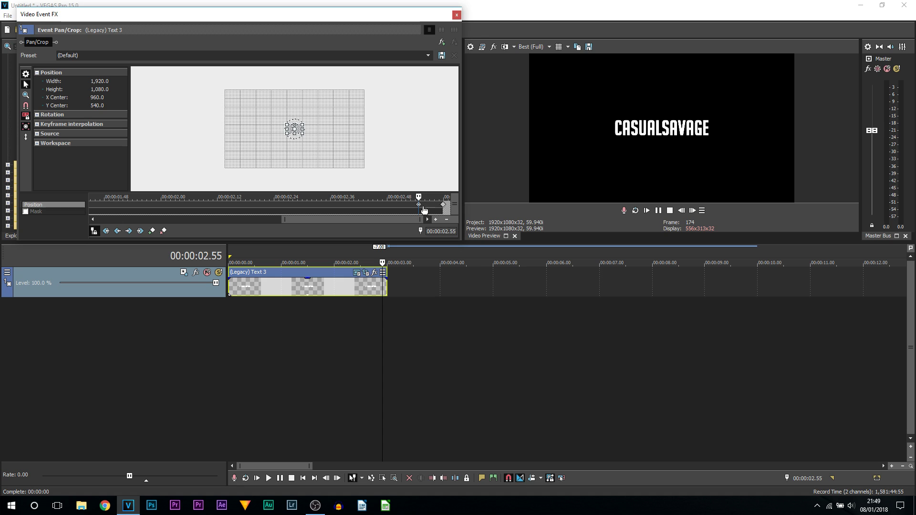
{"action": "left_click", "coordinate": [445, 208]}
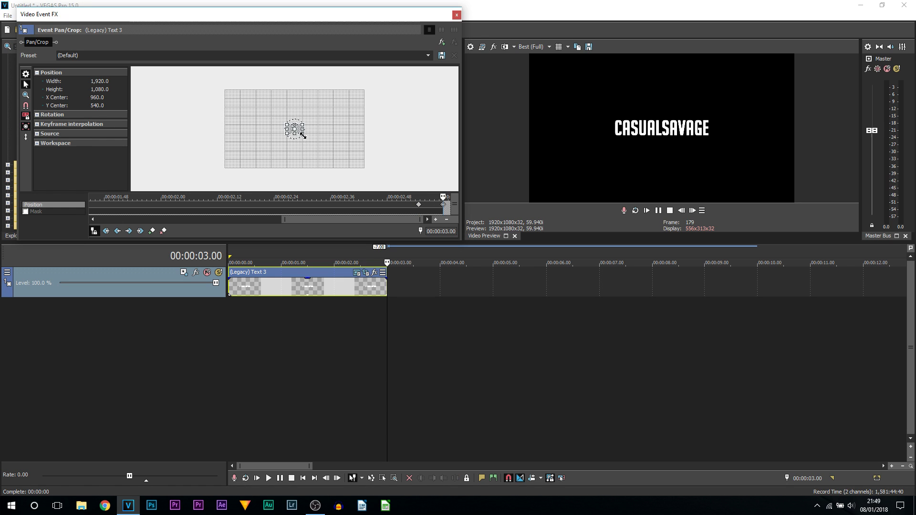
{"action": "scroll", "coordinate": [297, 128], "scroll_direction": "down", "scroll_amount": 5}
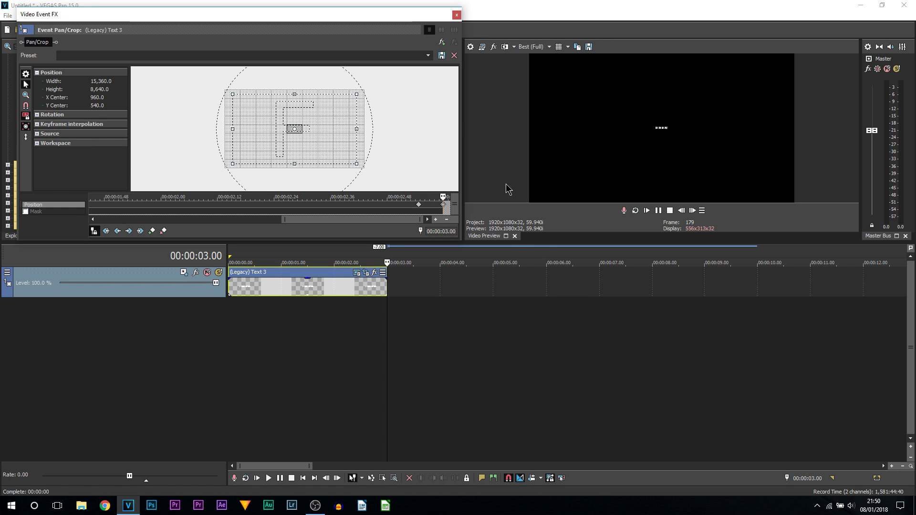
{"action": "left_click", "coordinate": [456, 14]}
{"action": "left_click", "coordinate": [229, 287]}
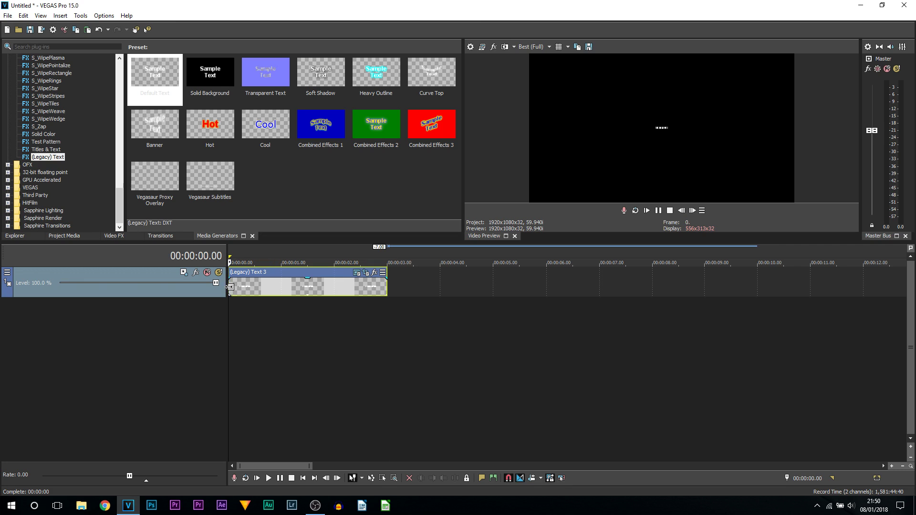
{"action": "key", "text": "space"}
{"action": "key", "text": "space"}
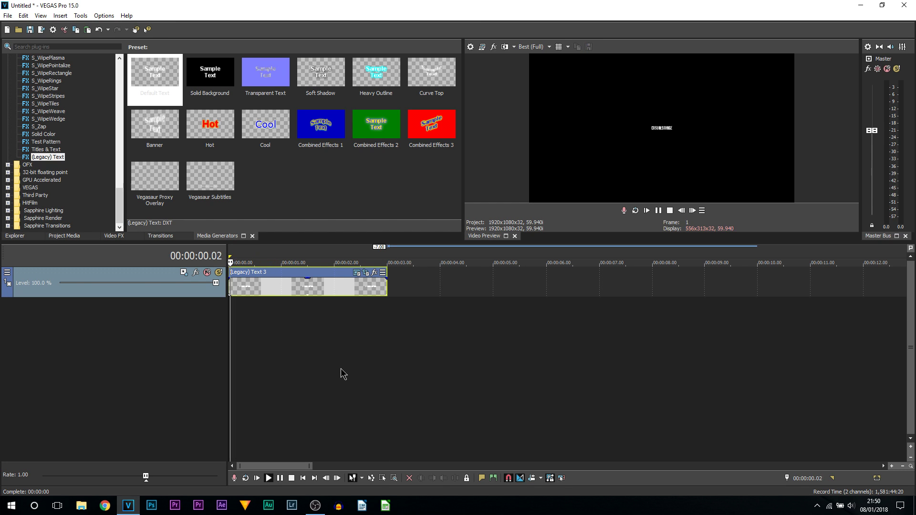
{"action": "key", "text": "space"}
{"action": "key", "text": "space"}
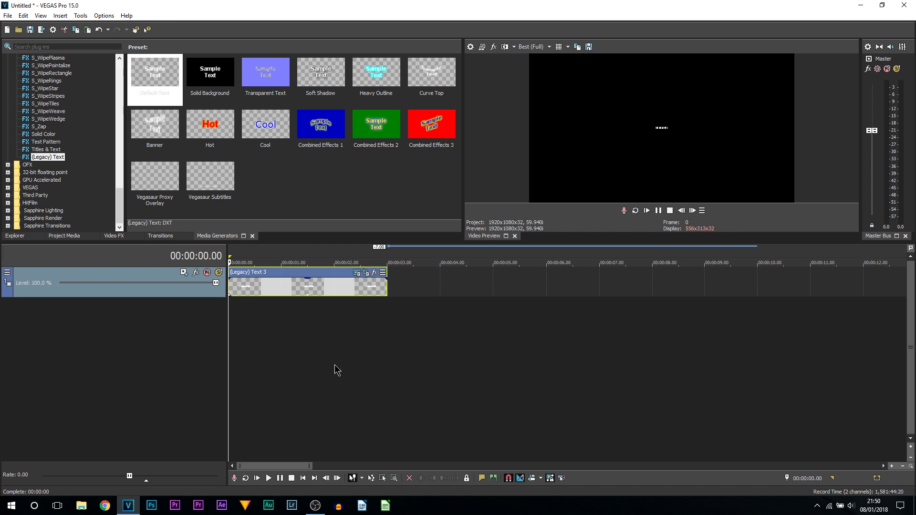
{"action": "key", "text": "space"}
{"action": "key", "text": "space"}
{"action": "key", "text": "space"}
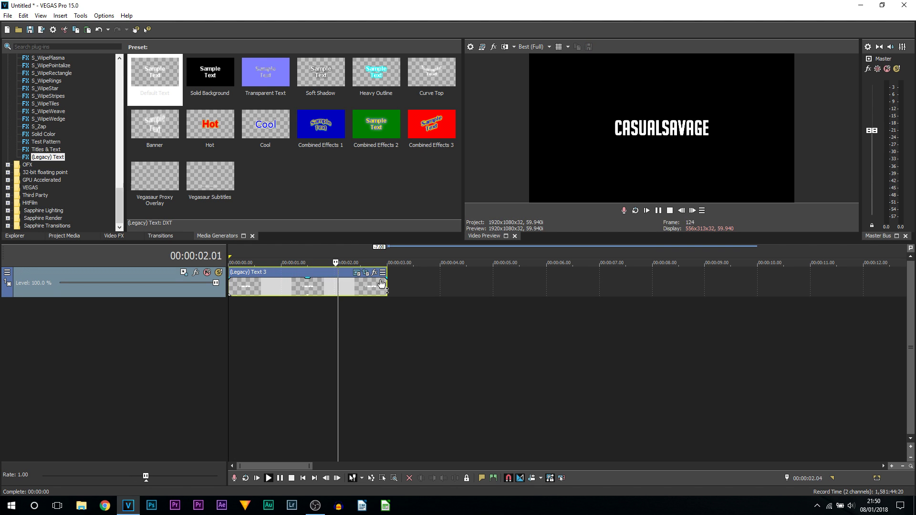
{"action": "key", "text": "space"}
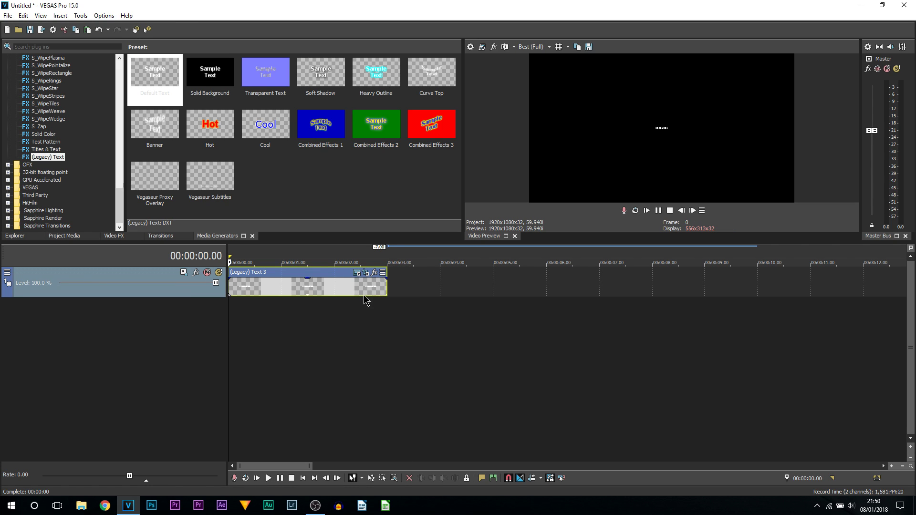
{"action": "key", "text": "grave"}
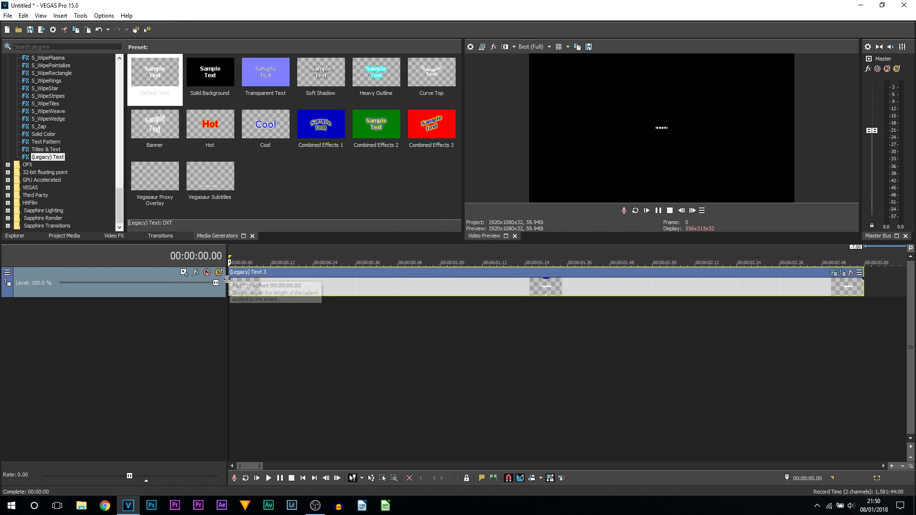
Add a short fade-in at the start and a short fade-out at the end of the title event.
{"action": "left_click_drag", "start_coordinate": [233, 282], "coordinate": [237, 279]}
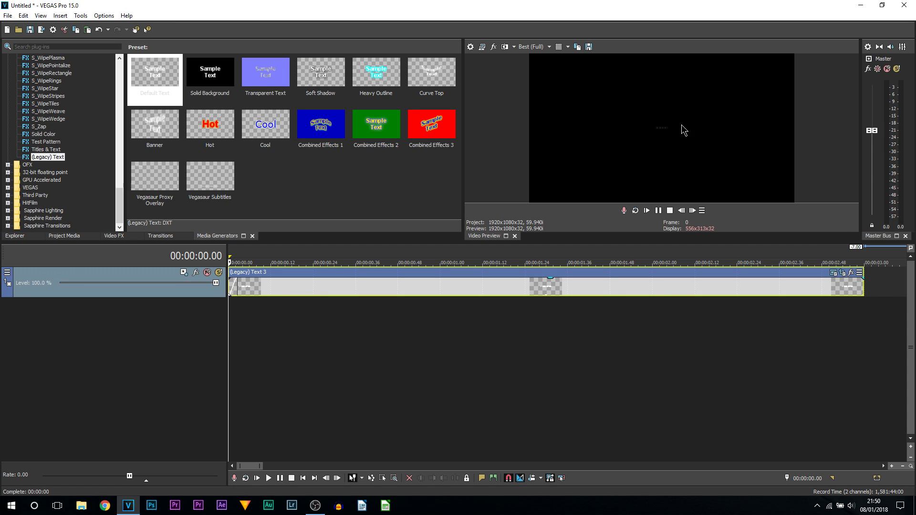
{"action": "left_click_drag", "start_coordinate": [867, 278], "coordinate": [857, 278]}
{"action": "left_click", "coordinate": [659, 212]}
{"action": "key", "text": "Down"}
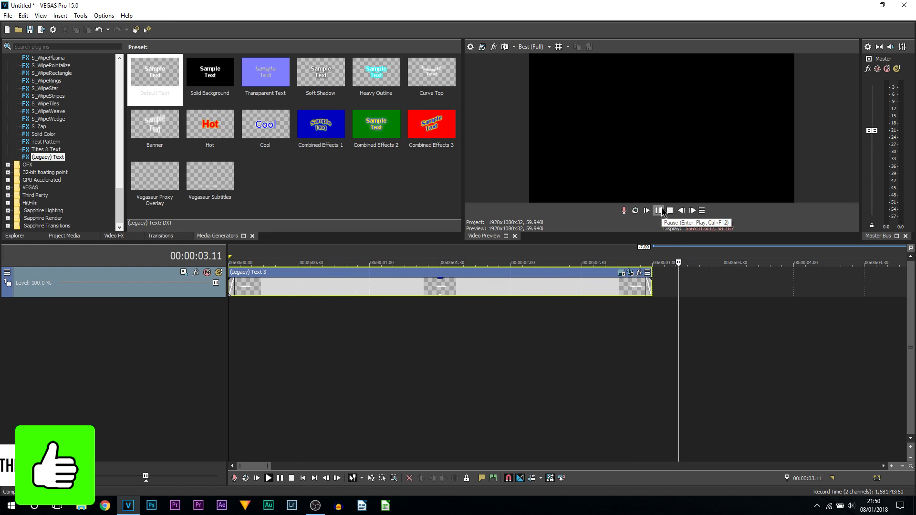
Select the title event and confirm the track's Edit Visible Button Set dialog with OK.
{"action": "left_click", "coordinate": [292, 291]}
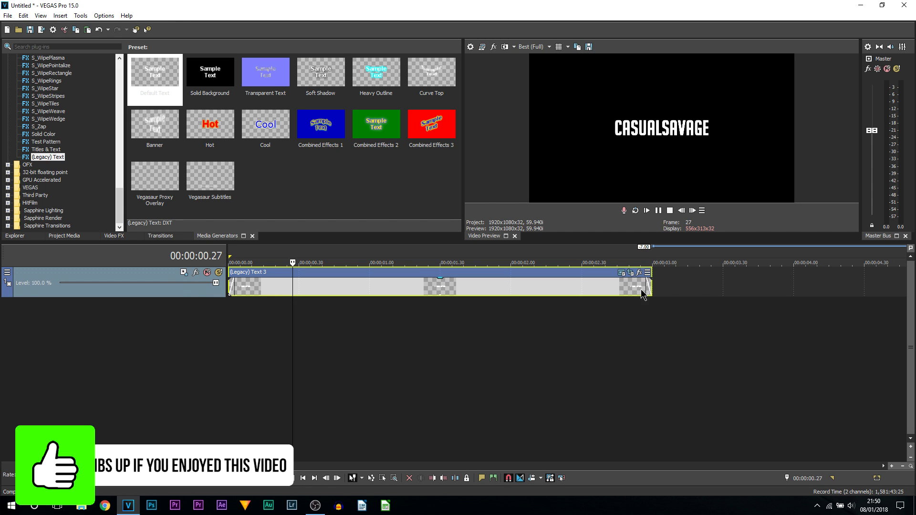
{"action": "left_click", "coordinate": [639, 272]}
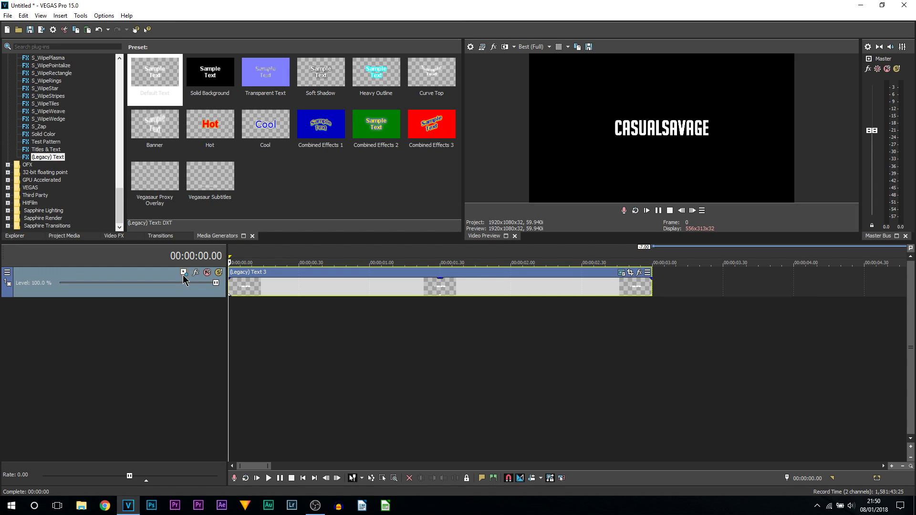
{"action": "left_click", "coordinate": [8, 273]}
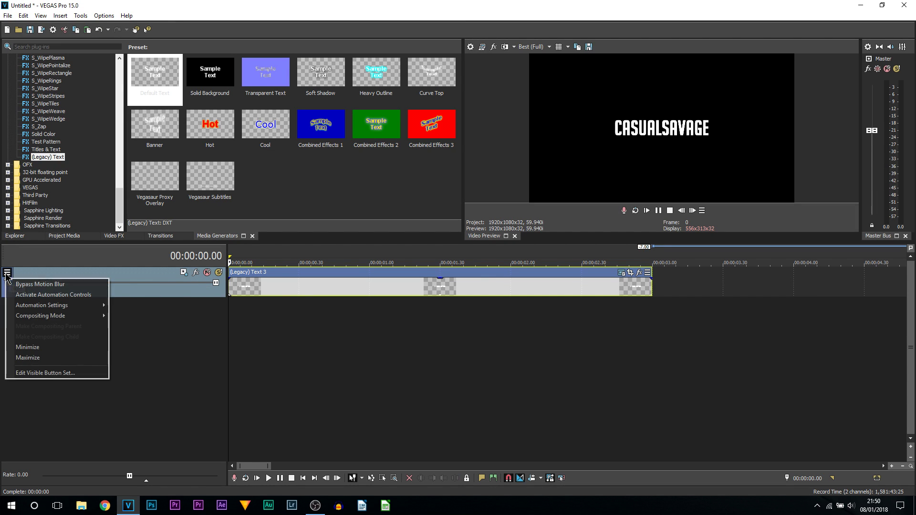
{"action": "left_click", "coordinate": [71, 375]}
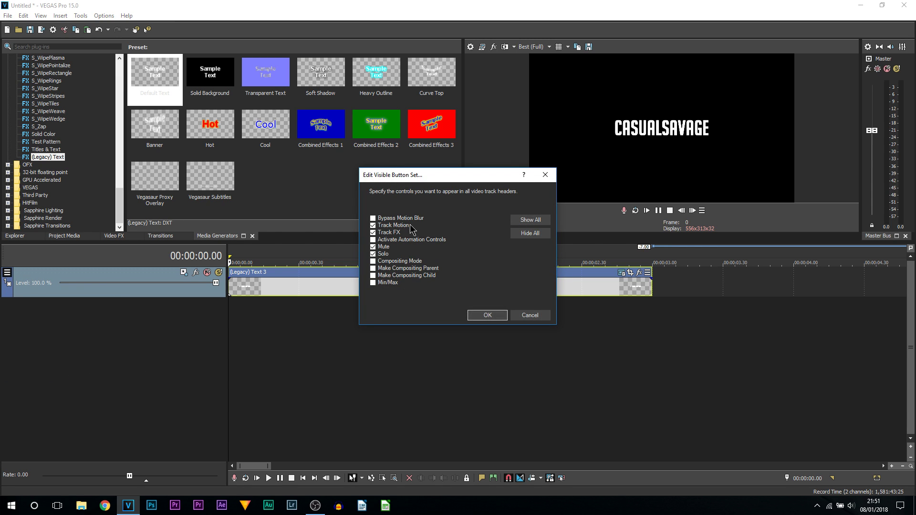
{"action": "left_click", "coordinate": [487, 315]}
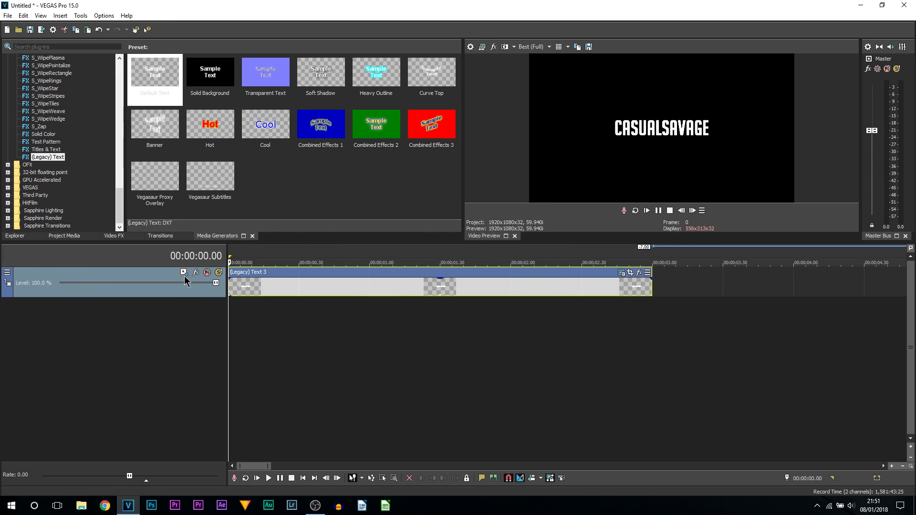
Open Track Motion for Track 1 and enlarge its window.
{"action": "left_click", "coordinate": [184, 275]}
{"action": "left_click_drag", "start_coordinate": [334, 82], "coordinate": [186, 32]}
{"action": "left_click_drag", "start_coordinate": [557, 251], "coordinate": [466, 243]}
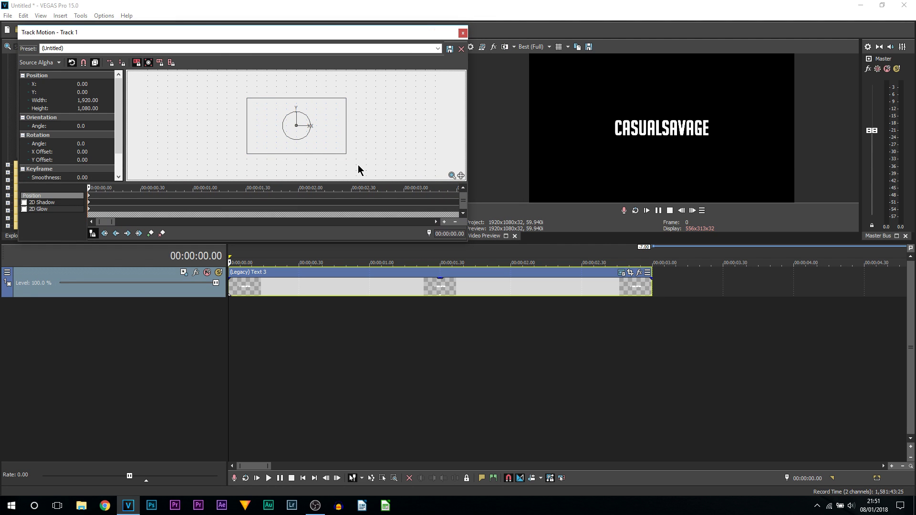
{"action": "scroll", "coordinate": [347, 153], "scroll_direction": "down", "scroll_amount": 2}
{"action": "scroll", "coordinate": [340, 157], "scroll_direction": "down", "scroll_amount": 1}
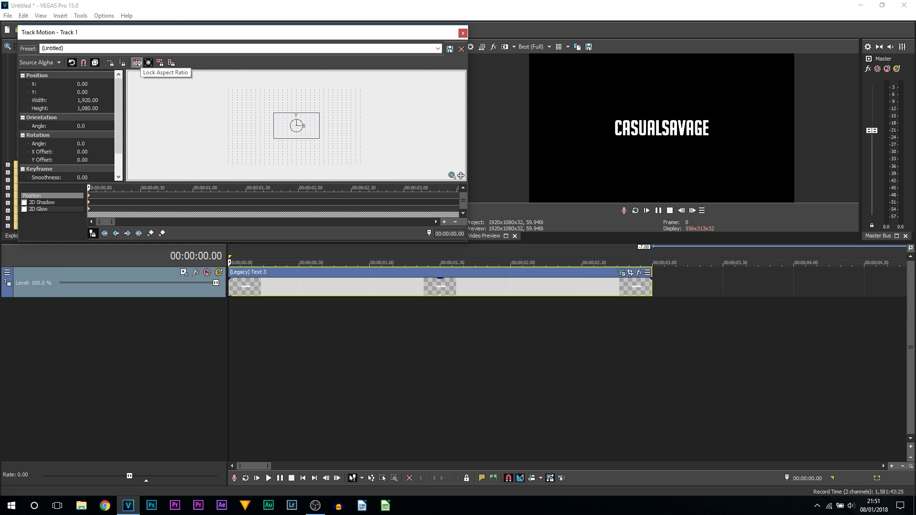
Lock the aspect ratio and shrink the track frame to about 4.88×2.74.
{"action": "left_click", "coordinate": [137, 62]}
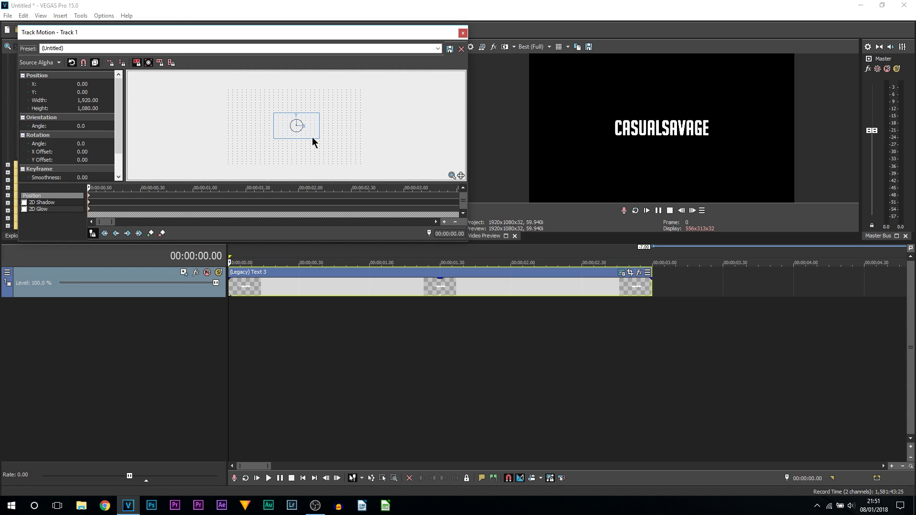
{"action": "scroll", "coordinate": [319, 138], "scroll_direction": "up", "scroll_amount": 3}
{"action": "left_click_drag", "start_coordinate": [360, 163], "coordinate": [314, 140]}
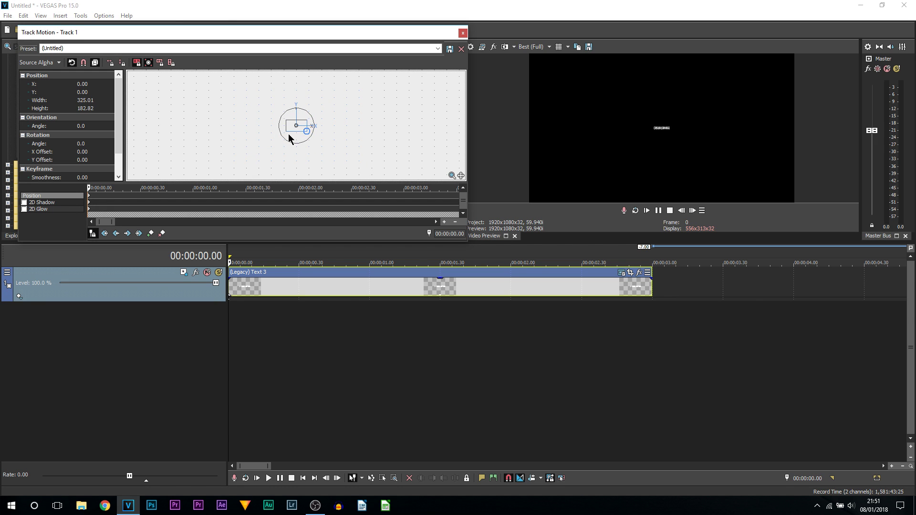
{"action": "scroll", "coordinate": [300, 134], "scroll_direction": "up", "scroll_amount": 5}
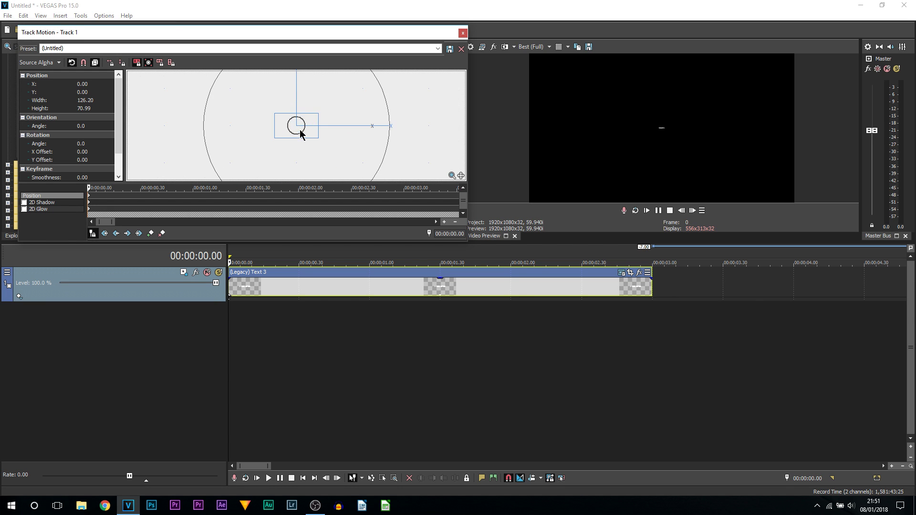
{"action": "left_click_drag", "start_coordinate": [347, 153], "coordinate": [301, 130]}
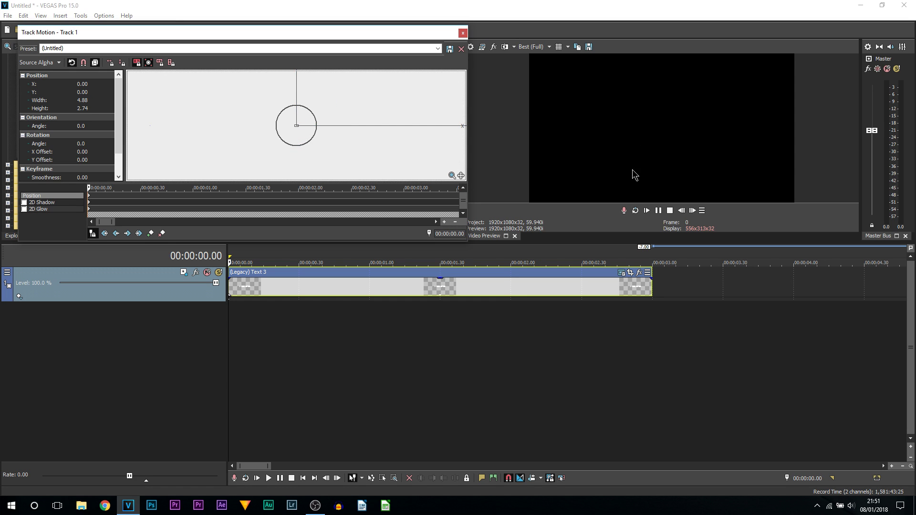
{"action": "left_click", "coordinate": [246, 309]}
Restore the track frame to full 1920×1080 size at 00:00:00.06.
{"action": "left_click", "coordinate": [242, 311]}
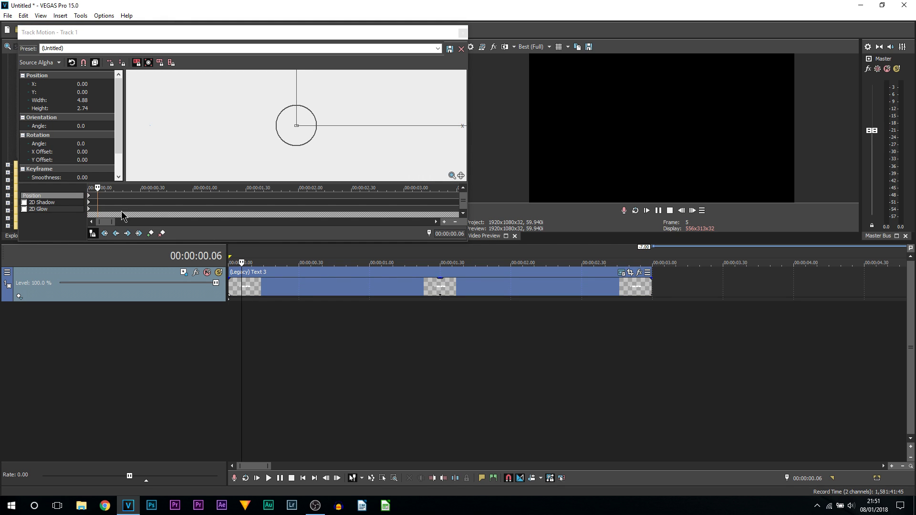
{"action": "right_click", "coordinate": [298, 123]}
{"action": "left_click", "coordinate": [338, 146]}
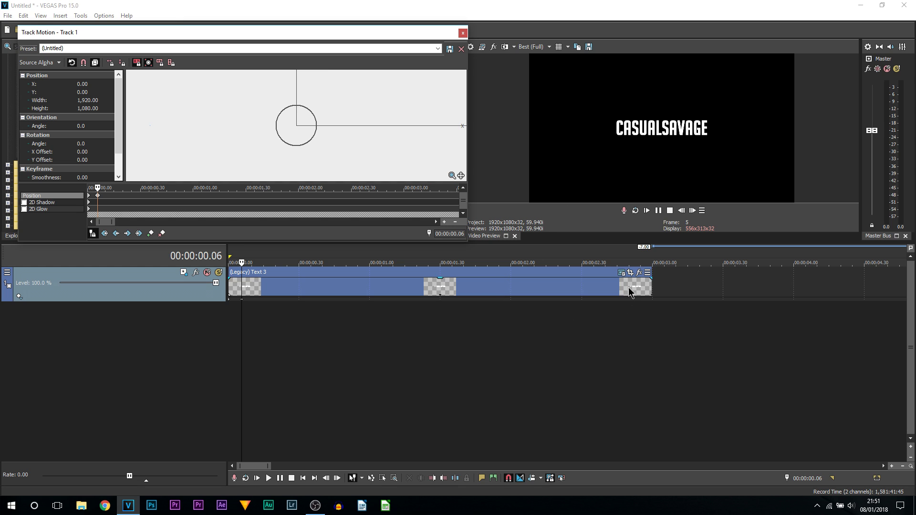
Add a keyframe at 3 s and shrink the track frame there to 71.20×40.05.
{"action": "double_click", "coordinate": [436, 288]}
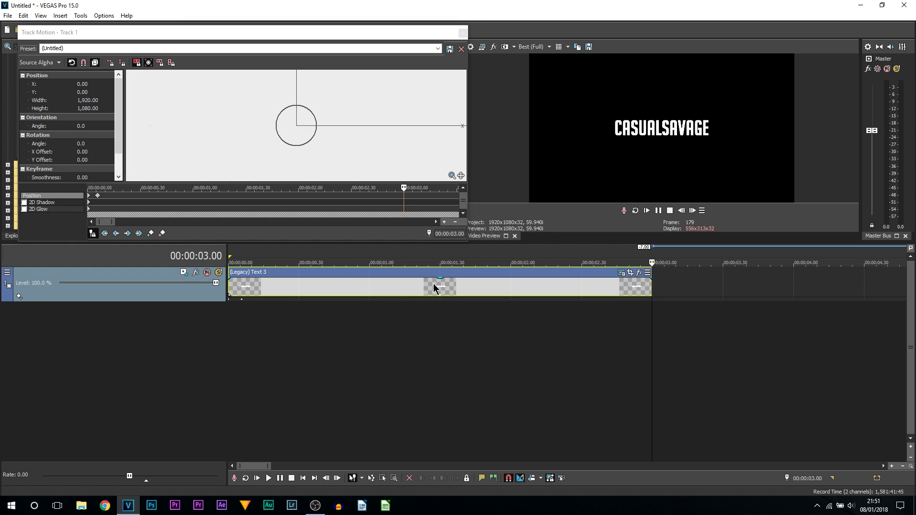
{"action": "left_click", "coordinate": [151, 234]}
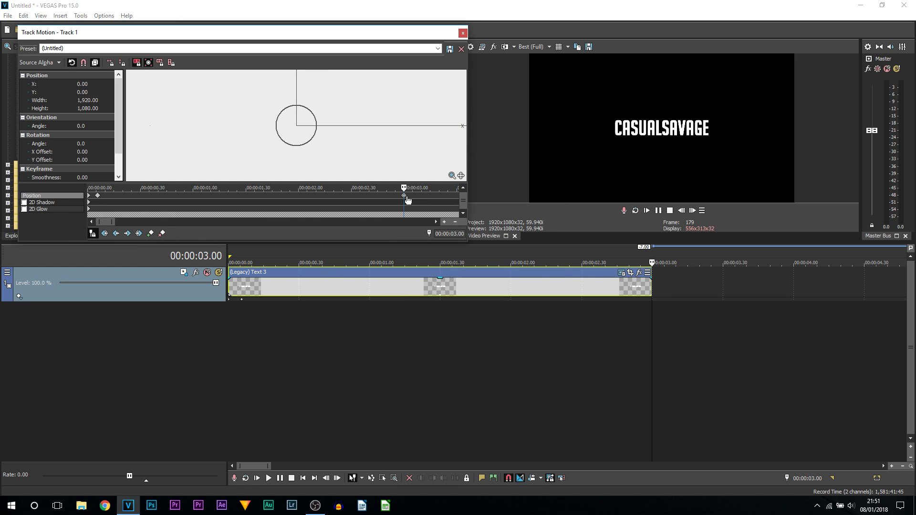
{"action": "key", "text": "Left"}
{"action": "key", "text": "Left"}
{"action": "key", "text": "Left"}
{"action": "key", "text": "Left"}
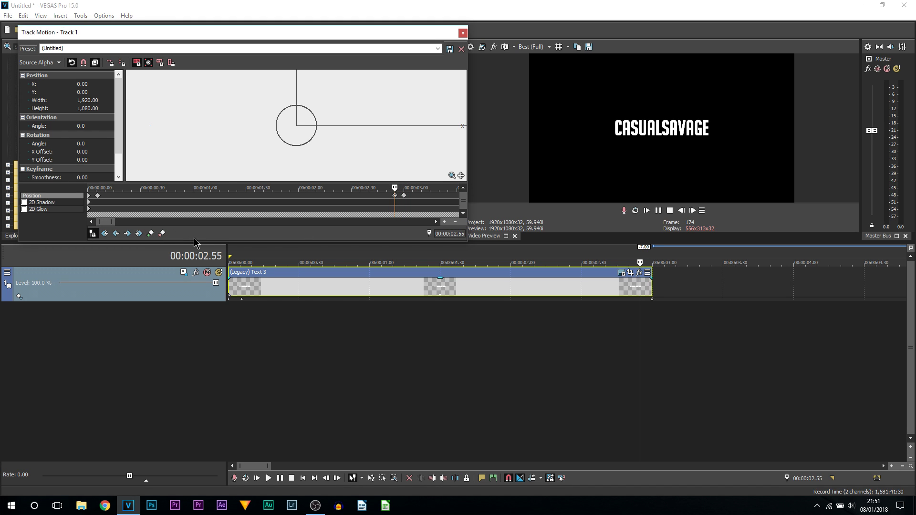
{"action": "left_click", "coordinate": [403, 196]}
{"action": "scroll", "coordinate": [334, 127], "scroll_direction": "down", "scroll_amount": 4}
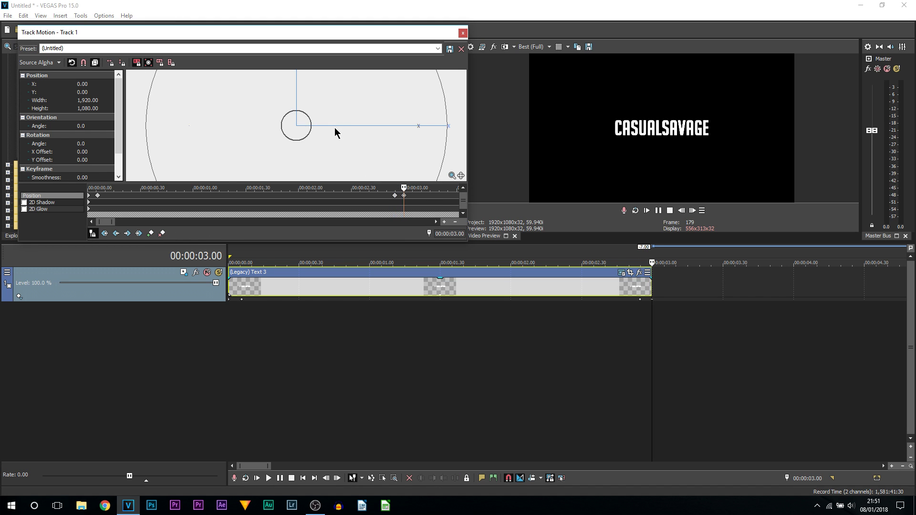
{"action": "scroll", "coordinate": [329, 142], "scroll_direction": "down", "scroll_amount": 3}
{"action": "right_click", "coordinate": [334, 130]}
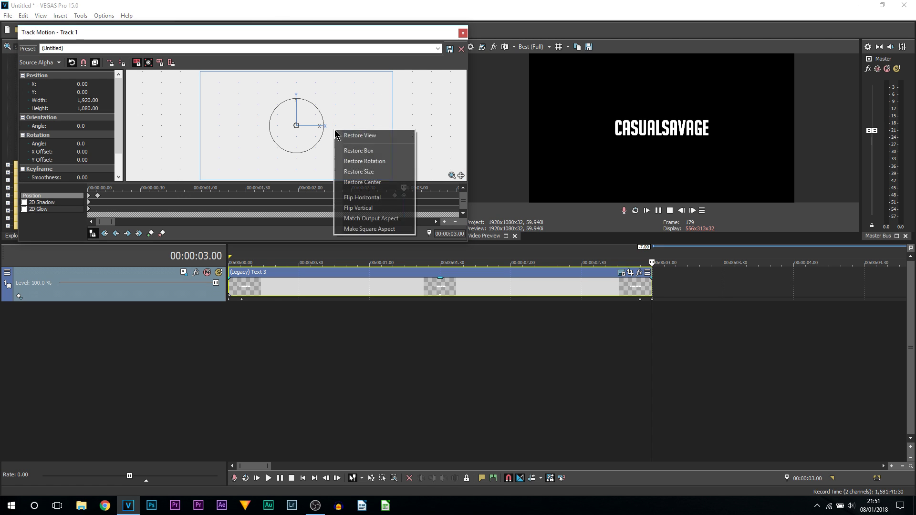
{"action": "left_click", "coordinate": [392, 95]}
{"action": "left_click_drag", "start_coordinate": [393, 72], "coordinate": [297, 125]}
{"action": "scroll", "coordinate": [296, 127], "scroll_direction": "up", "scroll_amount": 3}
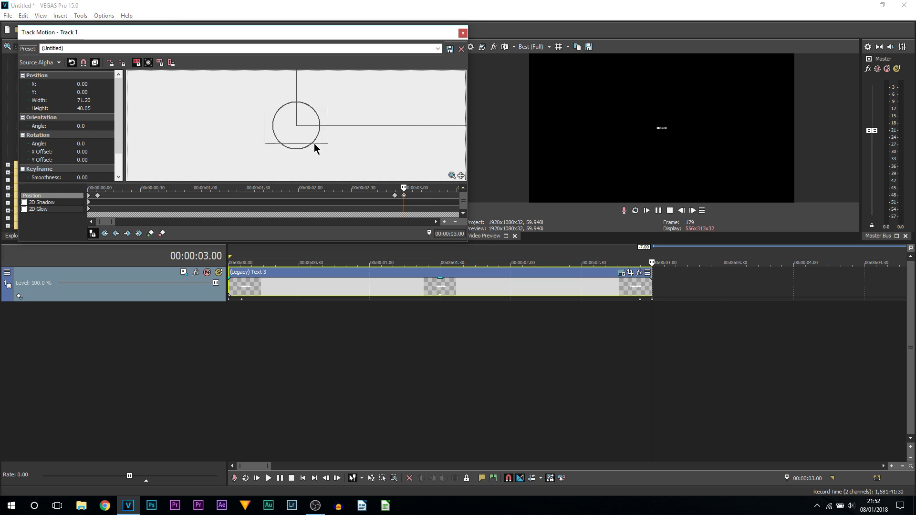